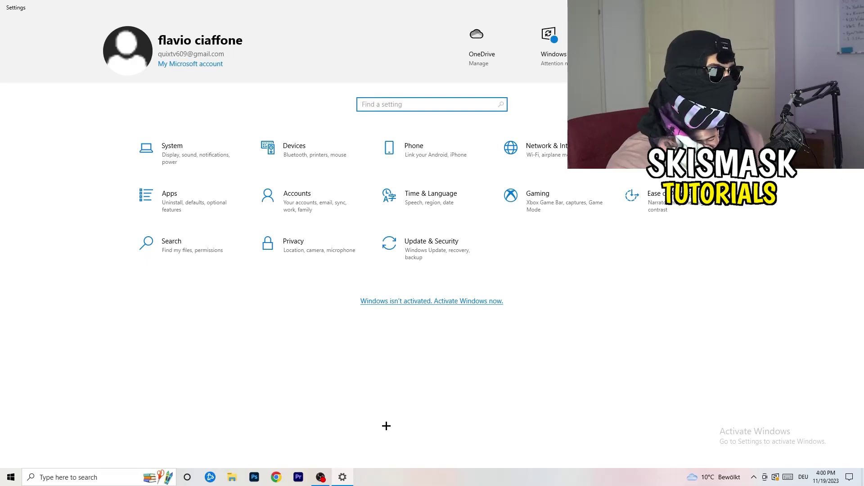
- Review the Xbox Game Bar, Captures (including maximum recording length) and Game Mode pages in the Gaming settings, and close Settings
click(557, 204)
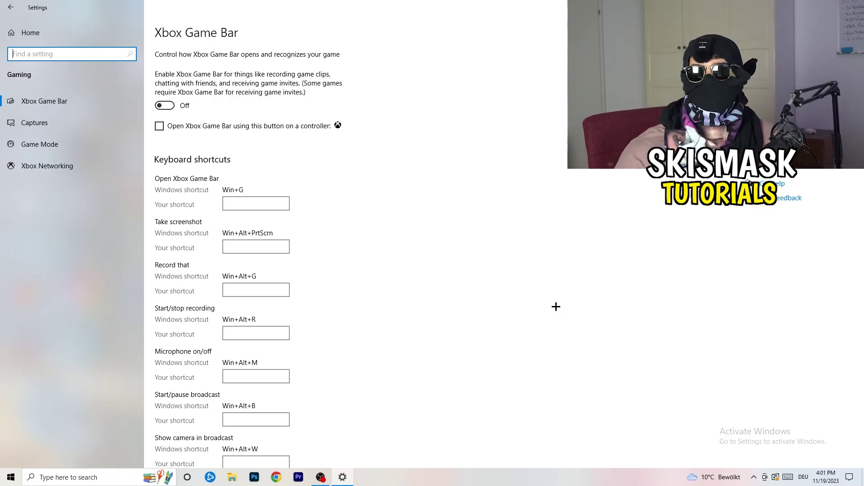
click(72, 124)
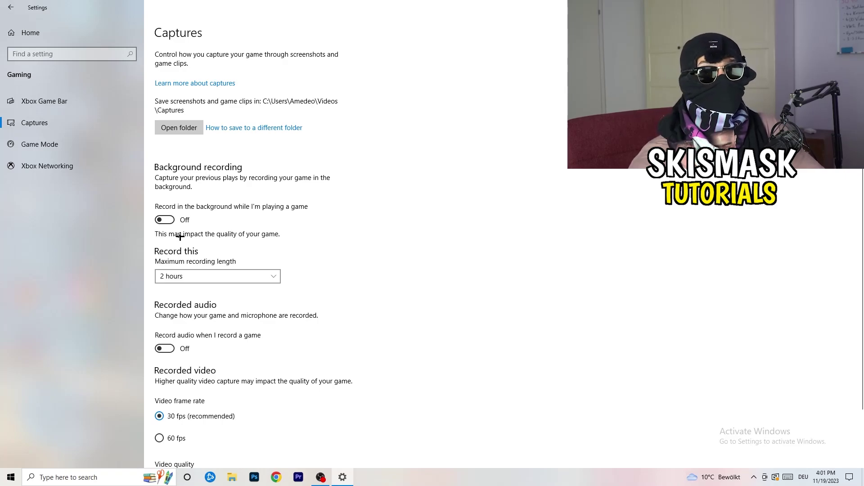
click(237, 277)
click(369, 243)
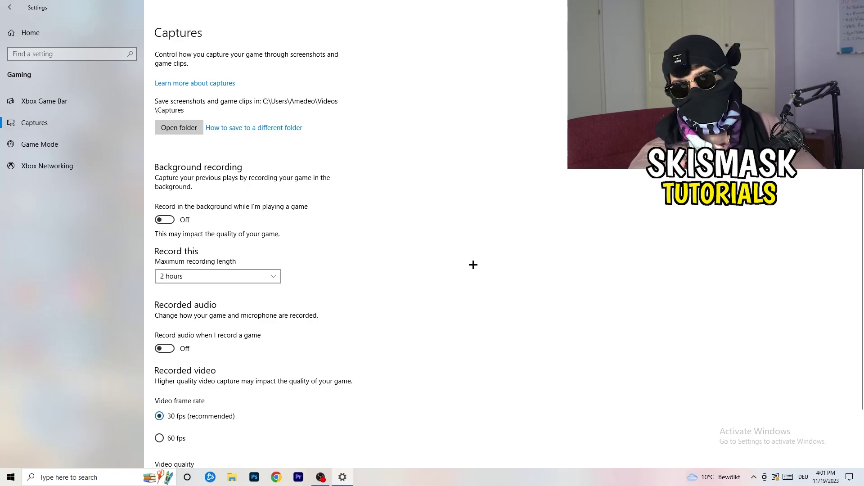
click(257, 276)
click(553, 225)
scroll(247, 392, down, 2)
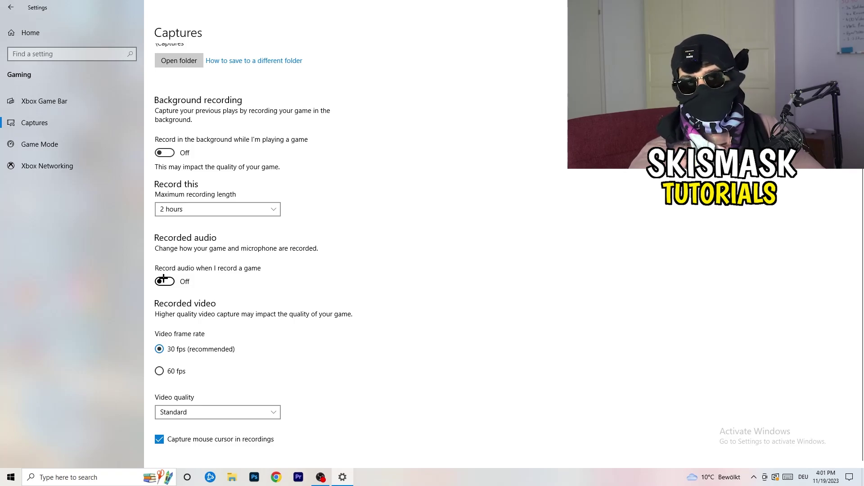
click(63, 143)
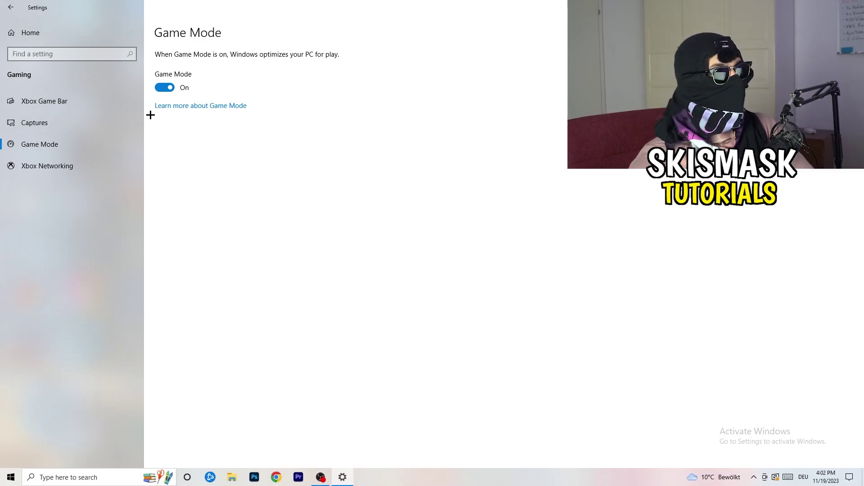
key(alt+F4)
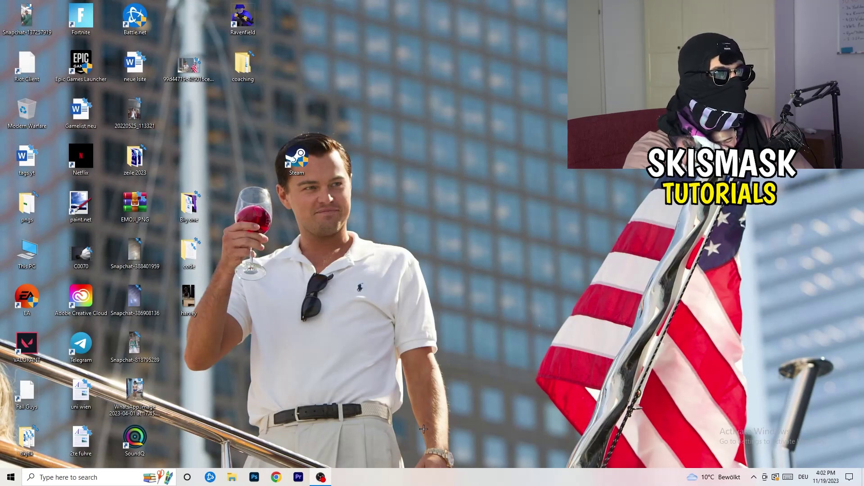
- Open Task Manager and sort the running processes by GPU usage, highest first
drag(420, 474, 303, 421)
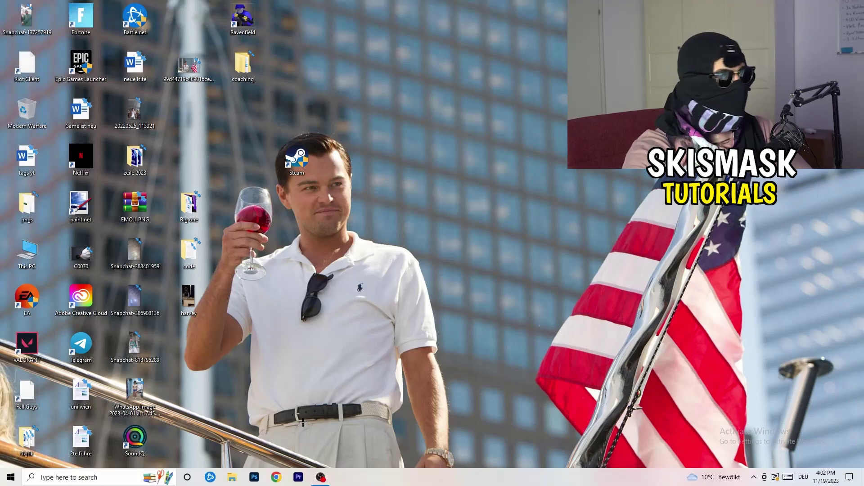
right_click(422, 483)
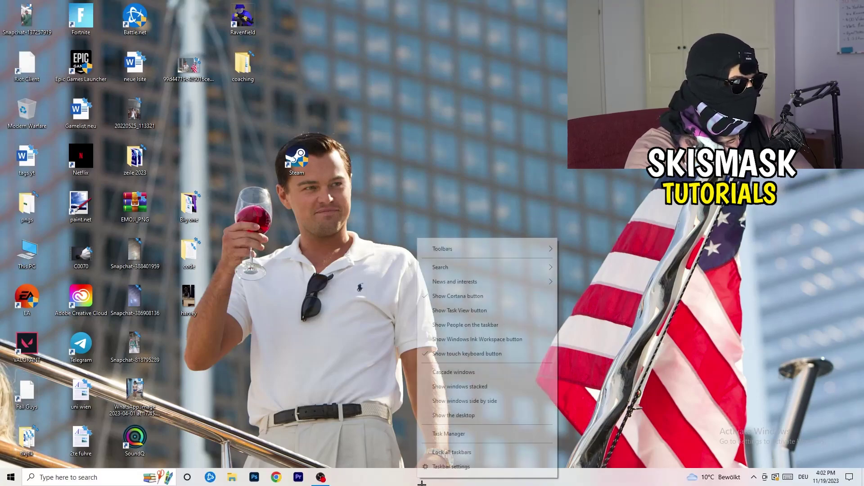
click(465, 437)
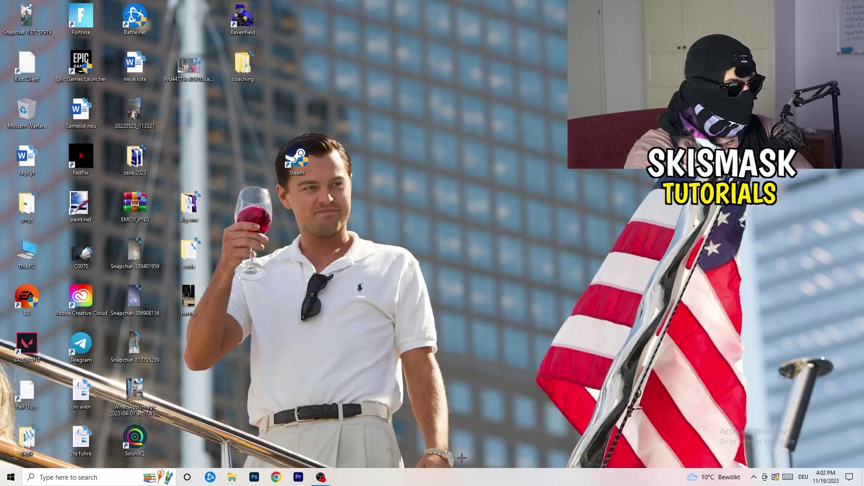
click(498, 22)
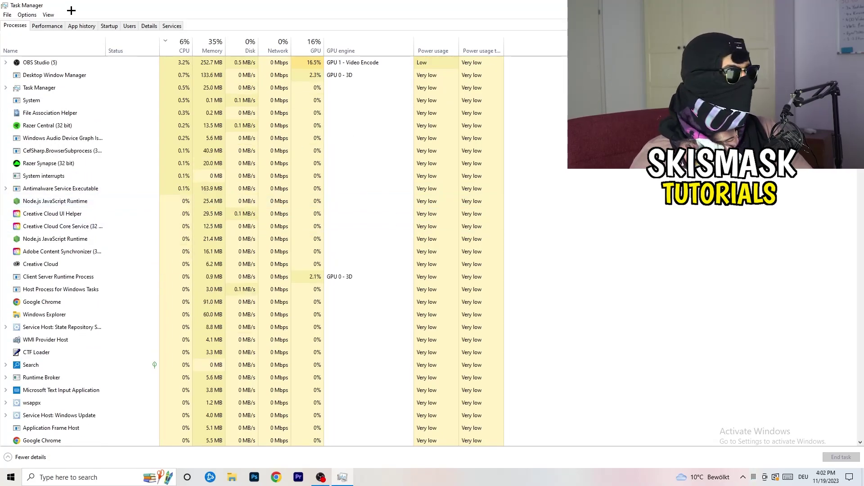
click(313, 45)
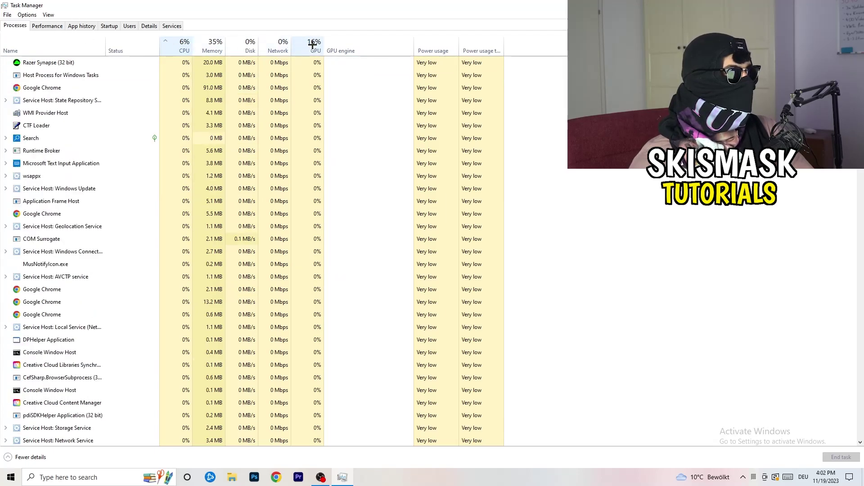
click(312, 45)
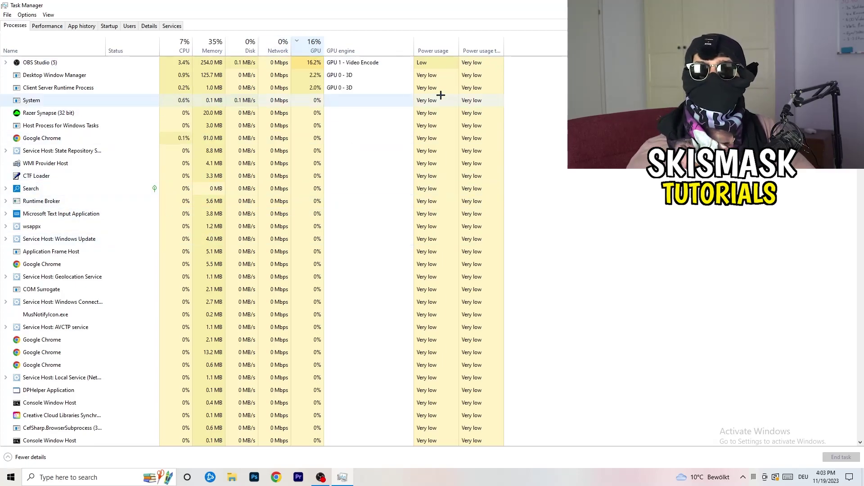
- View the available actions for the OBS Studio process without ending it, and sort the processes by CPU usage, highest first
right_click(315, 66)
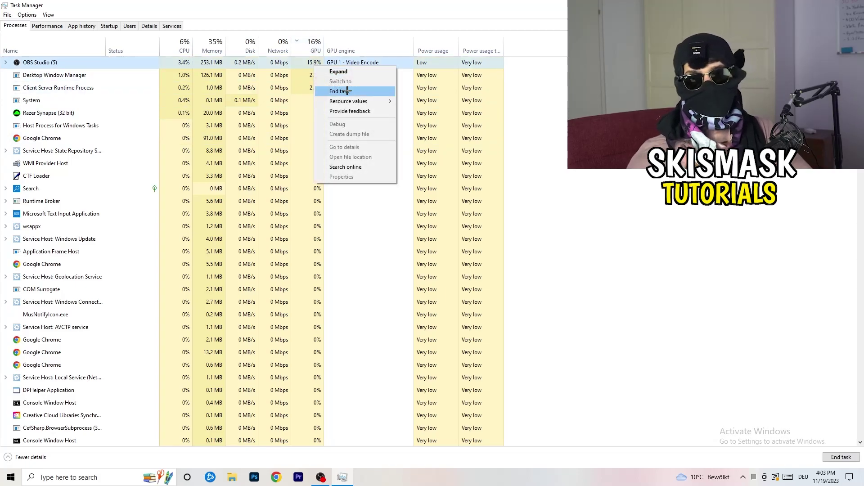
click(563, 110)
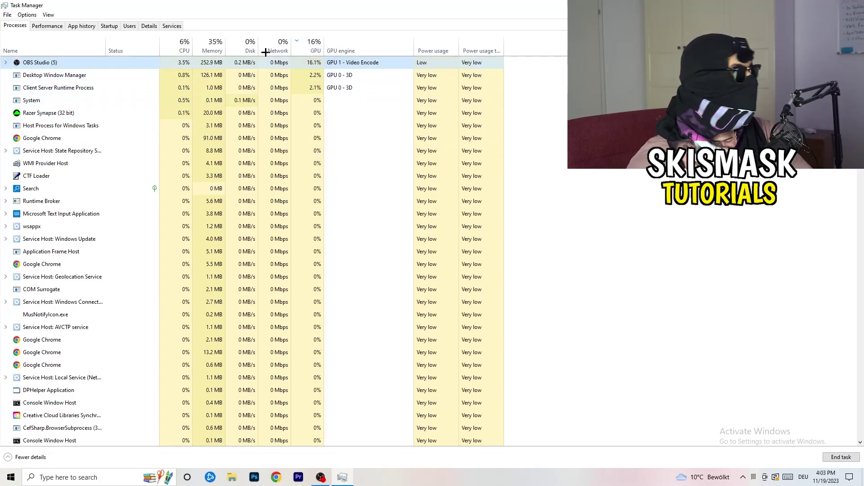
click(181, 46)
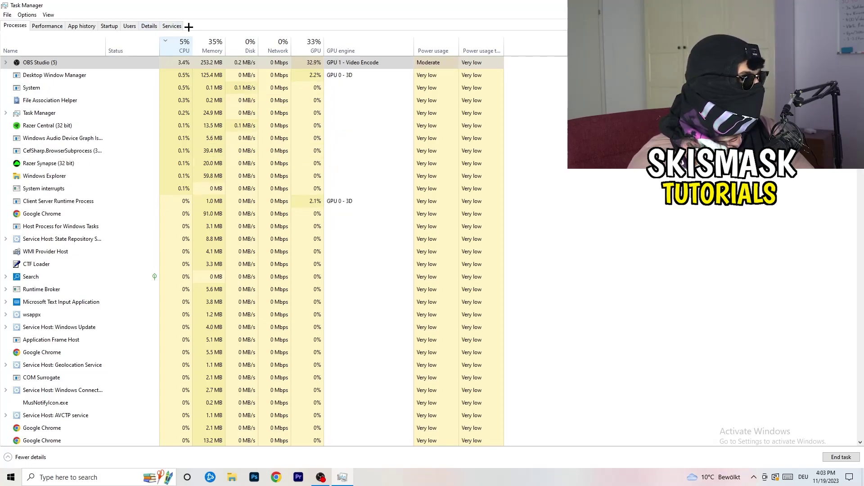
- Find a Creative Cloud UI Helper process in the detailed process list and show its priority options
click(147, 26)
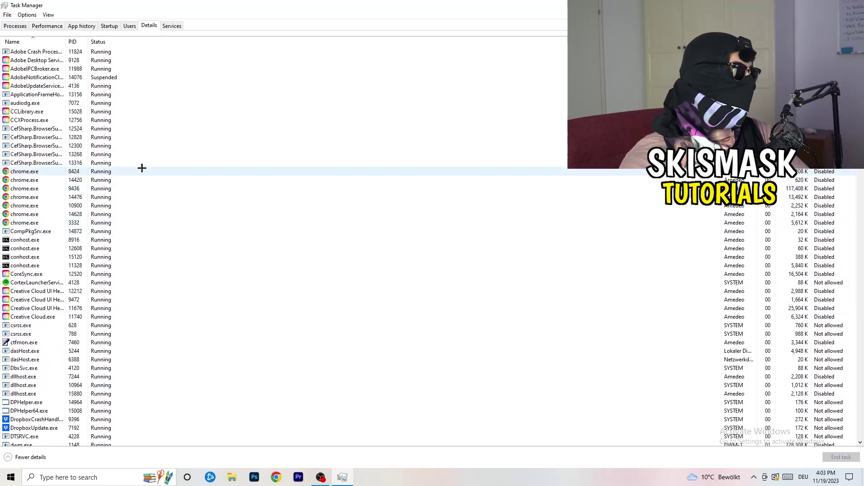
scroll(48, 235, down, 3)
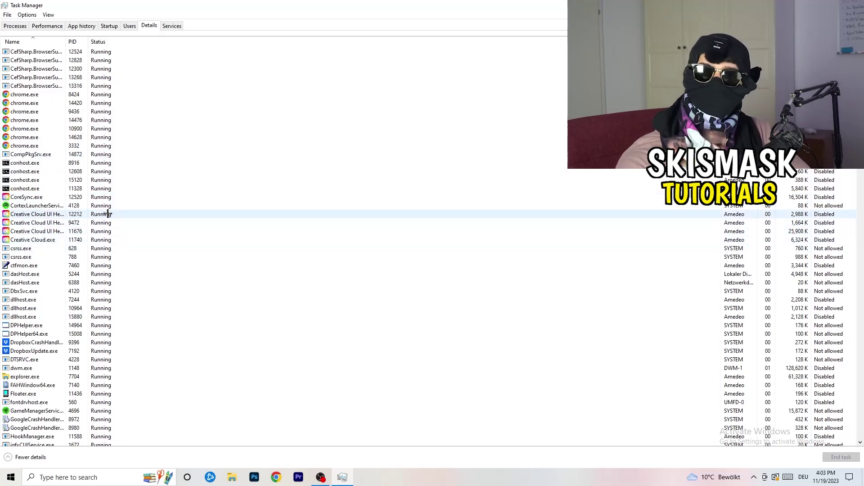
right_click(36, 231)
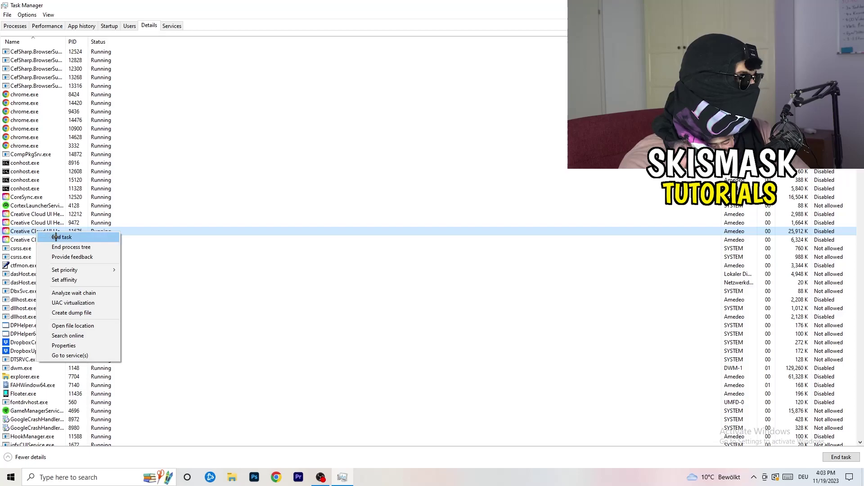
mouse_move(72, 270)
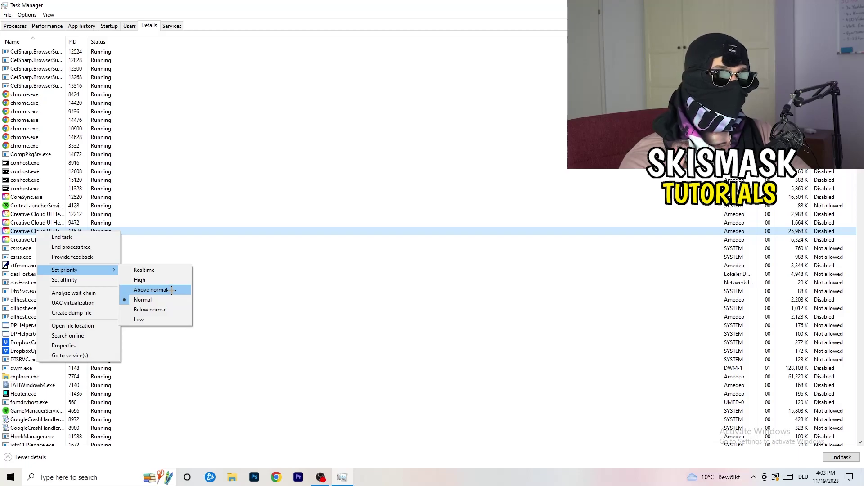
- Review the startup programs and the actions offered for DT_Startup without disabling it, and leave Task Manager
click(112, 27)
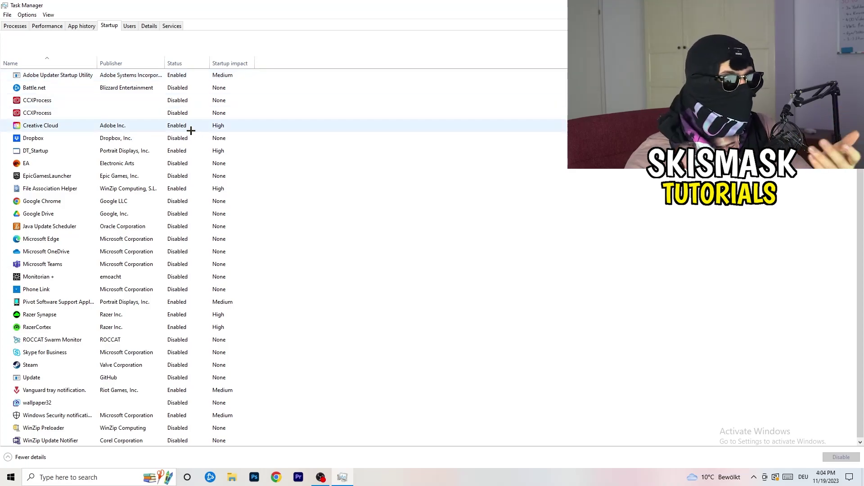
right_click(197, 148)
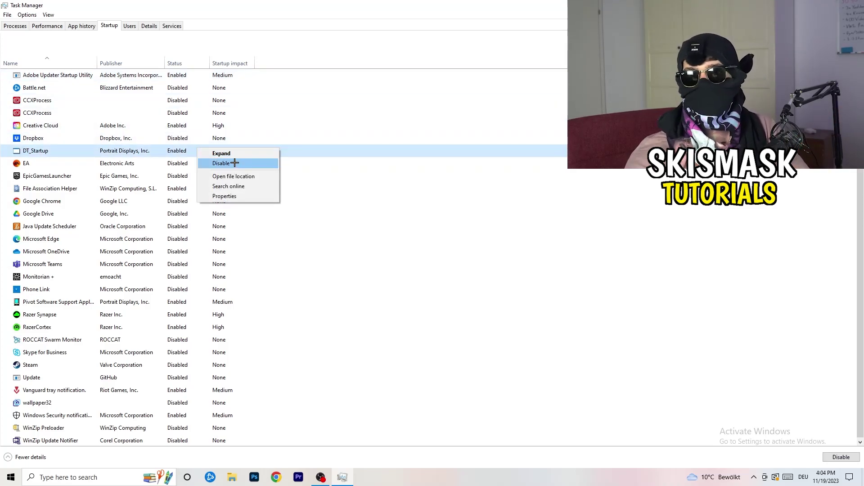
key(Escape)
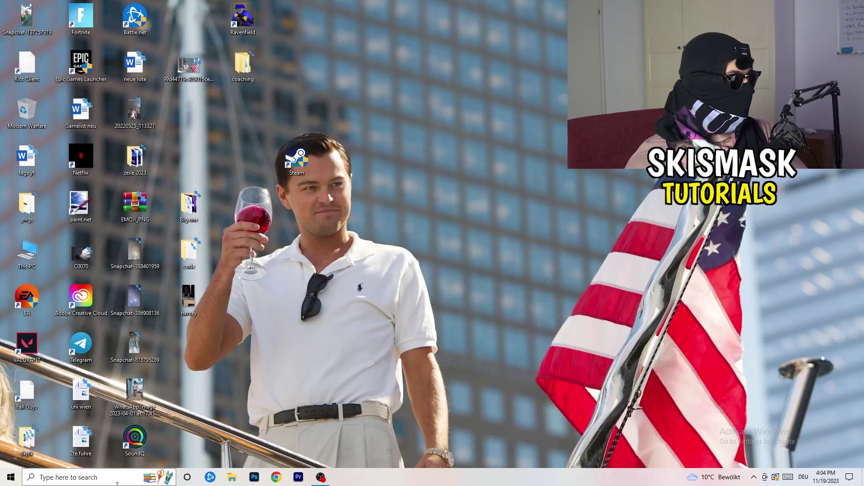
- Open the System display settings and review the text scaling, resolution and multiple-display options
click(10, 477)
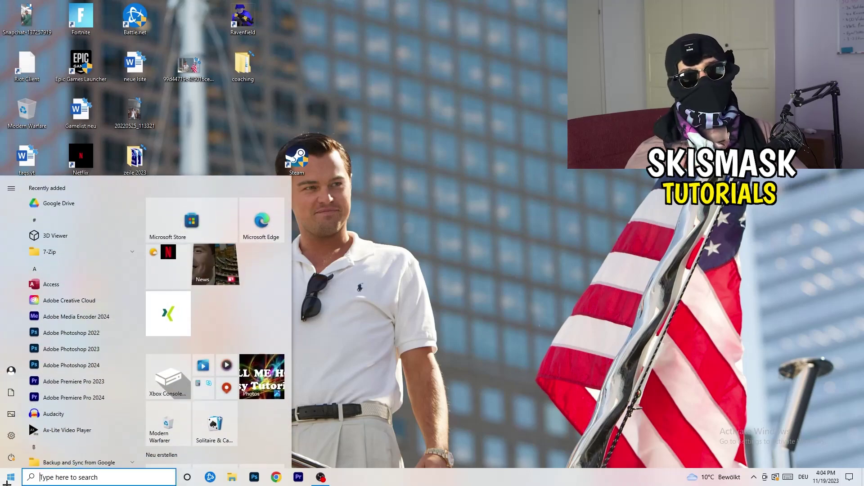
click(8, 440)
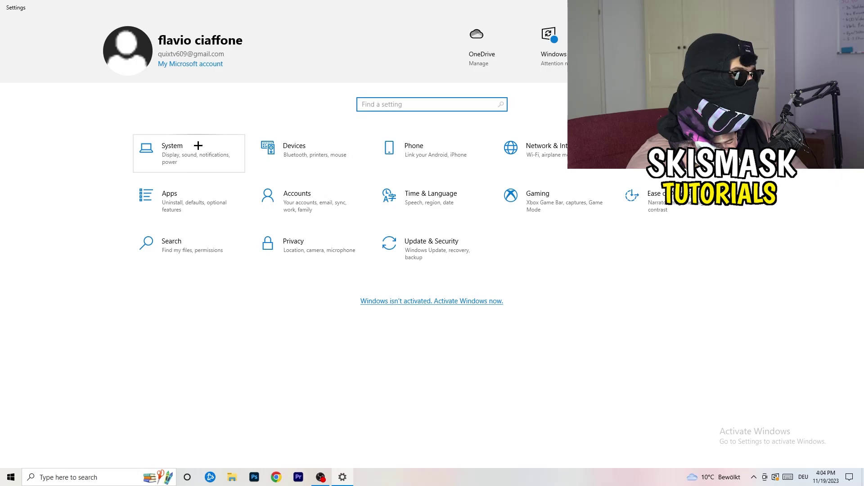
click(203, 146)
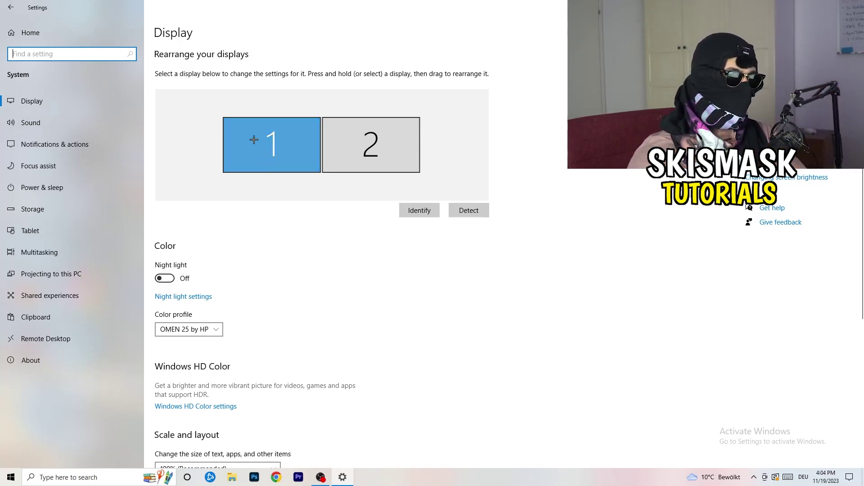
scroll(314, 164, down, 5)
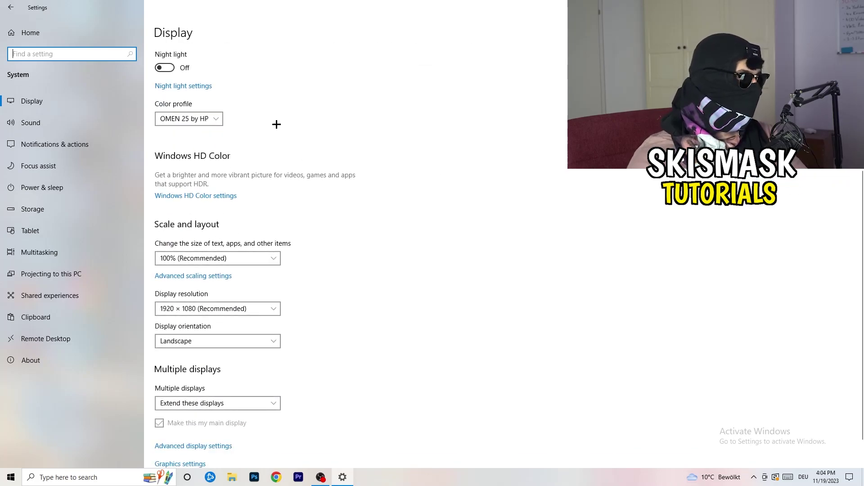
click(243, 258)
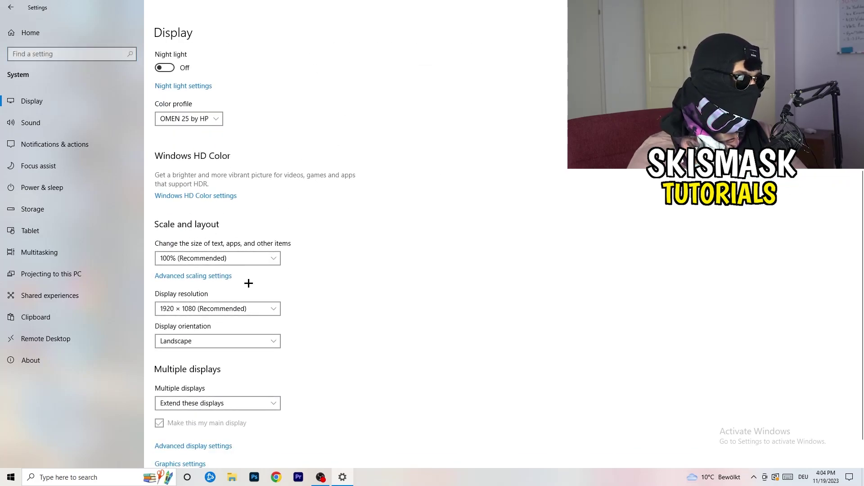
click(463, 243)
scroll(368, 248, down, 1)
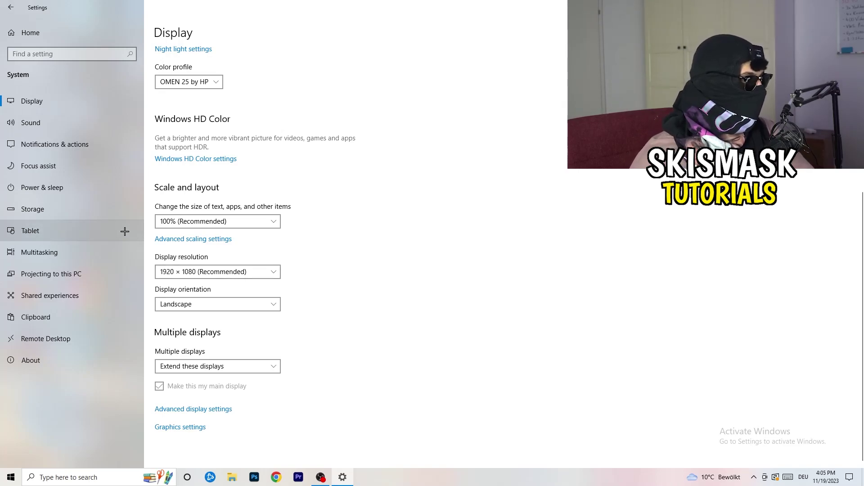
- Open the additional power settings from Power & sleep, review all available power plans, and close Power Options
click(68, 188)
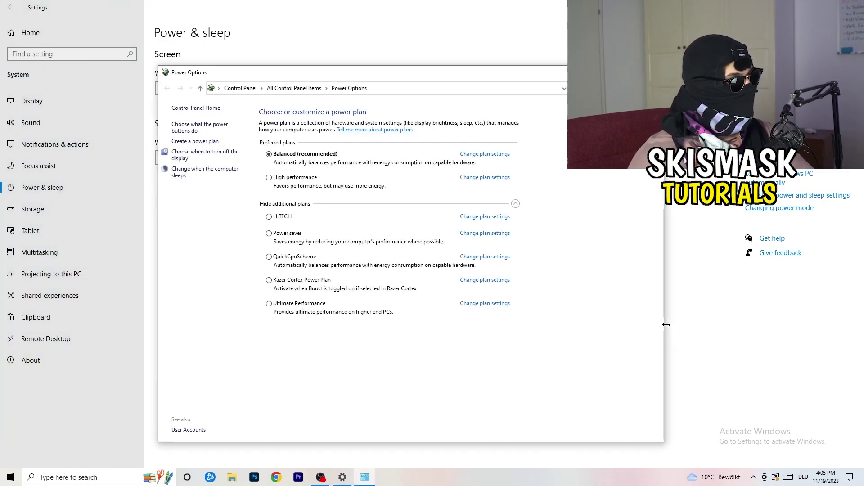
click(515, 203)
click(516, 204)
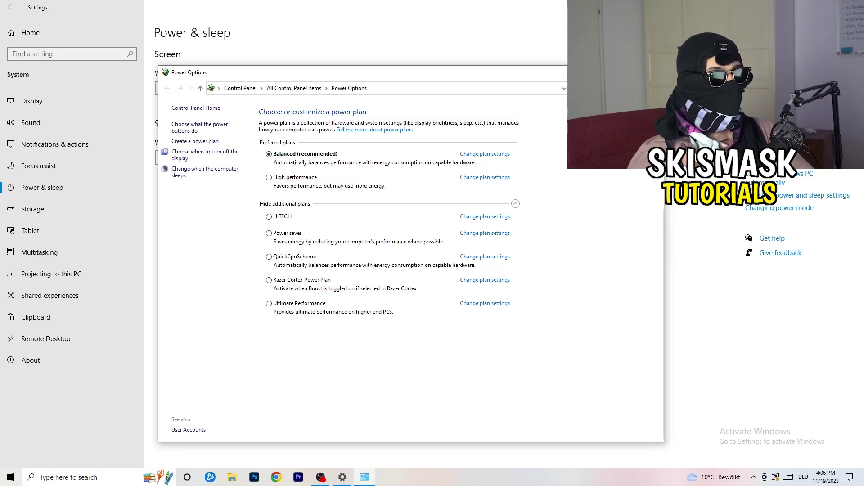
click(653, 72)
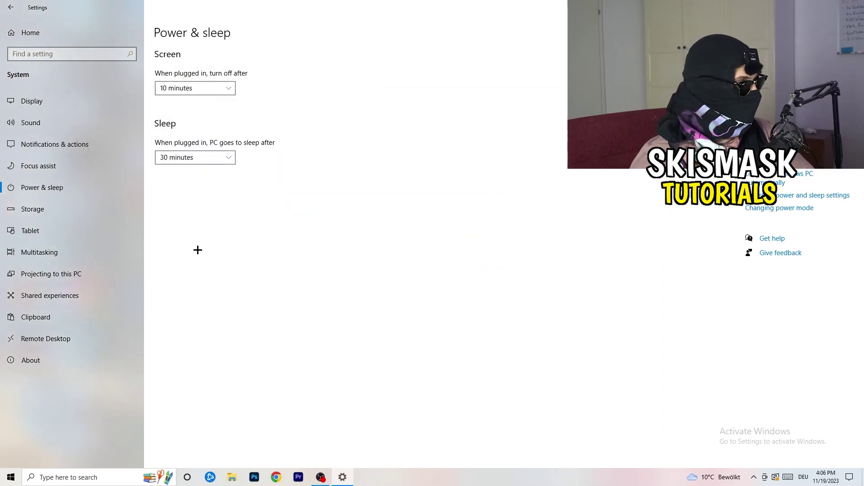
- Open the Storage Sense configuration, check its run frequency choices, and enable deleting temporary files that apps aren't using
click(58, 215)
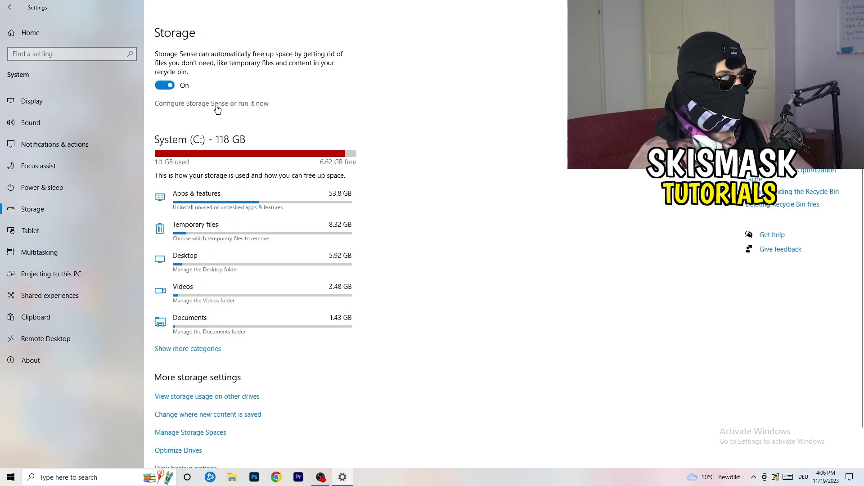
click(216, 106)
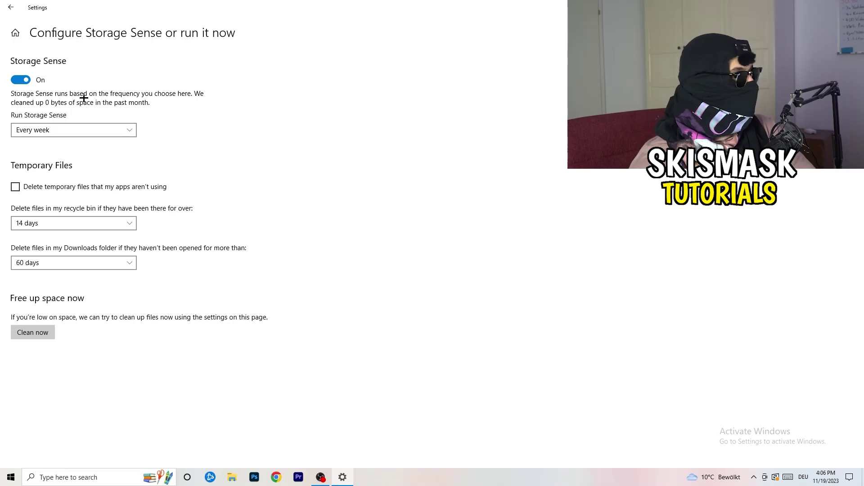
click(71, 129)
click(71, 130)
click(52, 188)
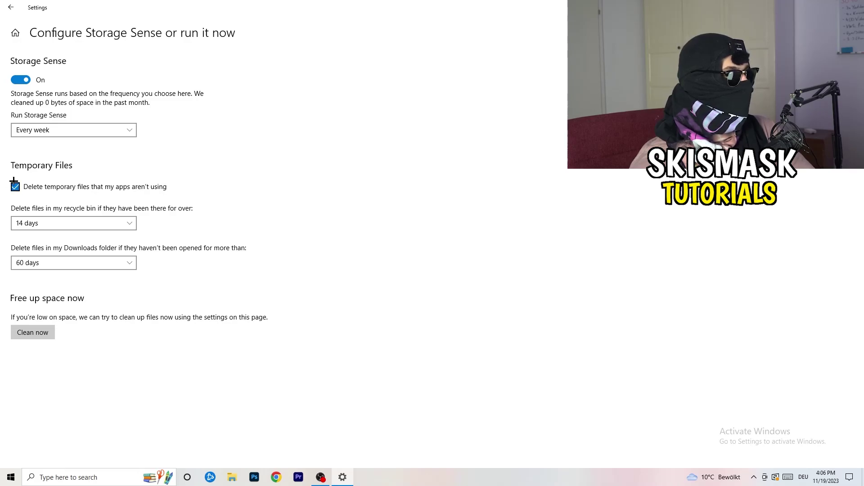
- Check the time limits offered for deleting files in the recycle bin without picking a different one
click(71, 224)
click(298, 177)
click(112, 224)
click(293, 184)
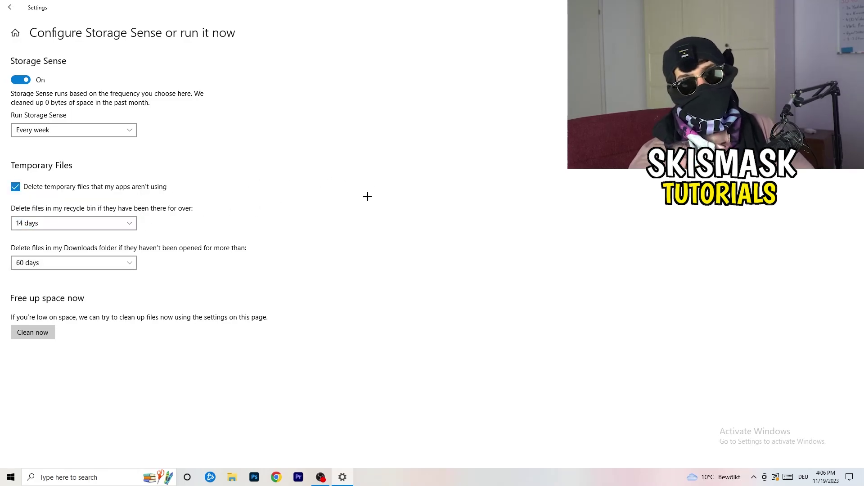
- Check the time limits offered for deleting unopened files in the Downloads folder without picking a different one
click(79, 264)
click(340, 204)
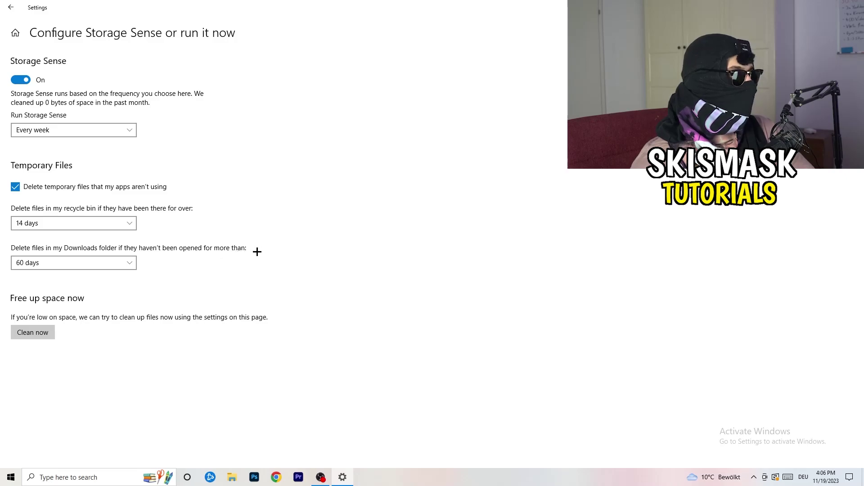
click(85, 270)
click(425, 221)
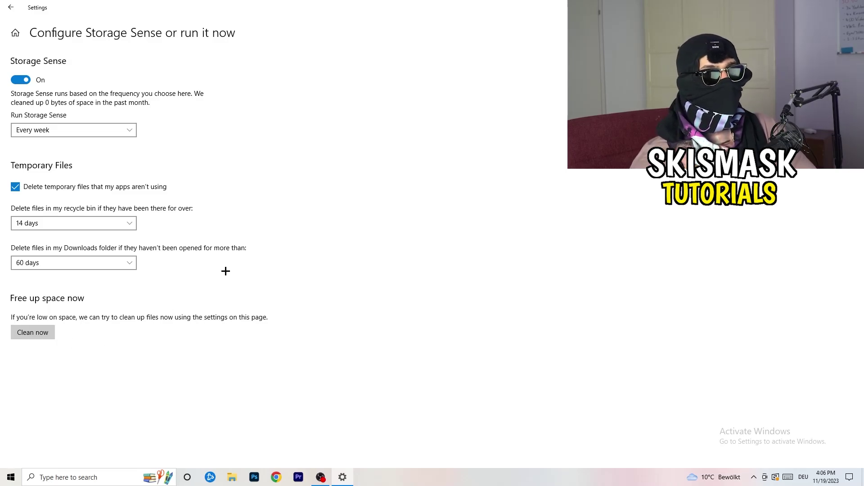
- Leave the Storage Sense configuration, return to the Settings home page and open Update & Security
click(11, 7)
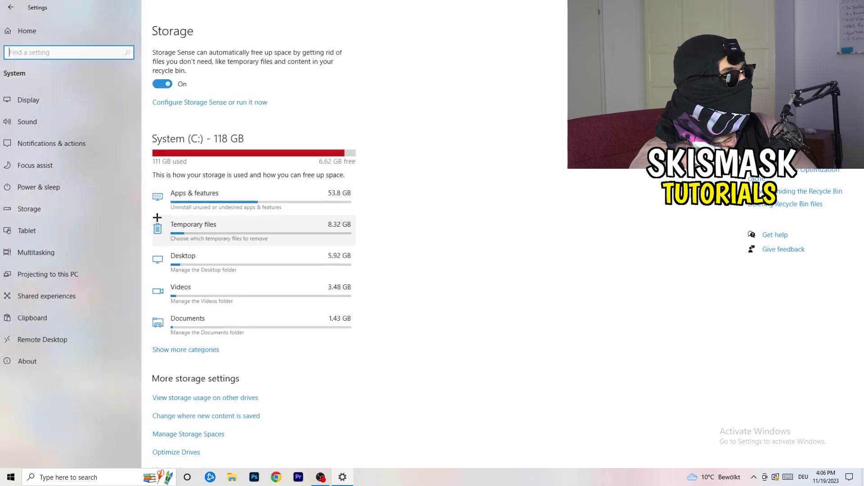
click(11, 7)
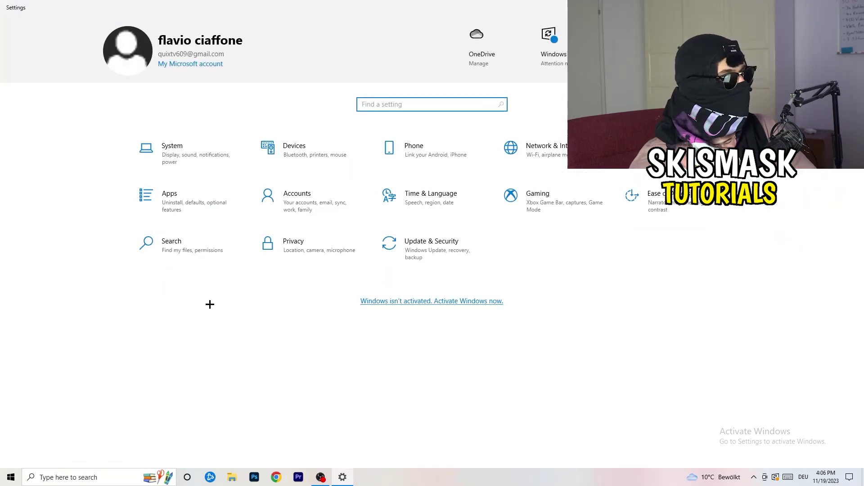
click(426, 253)
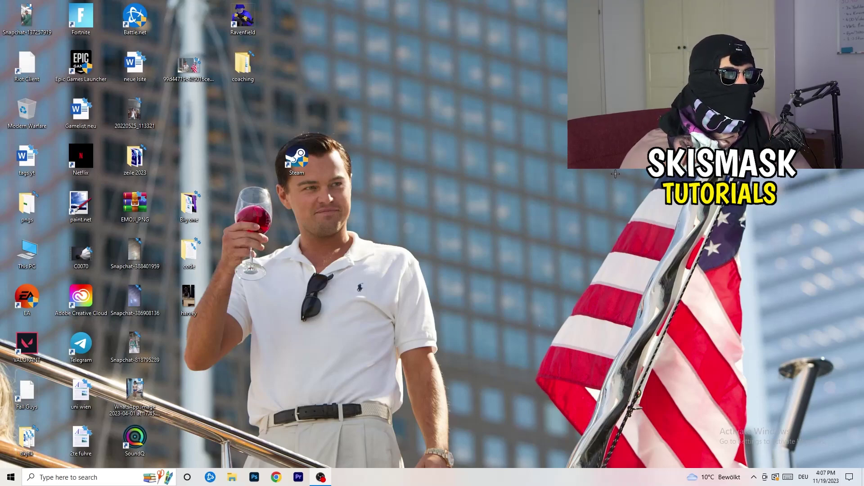
- Open NVIDIA Control Panel from the desktop, review the resolution page and the image settings with preview, and close it
right_click(524, 190)
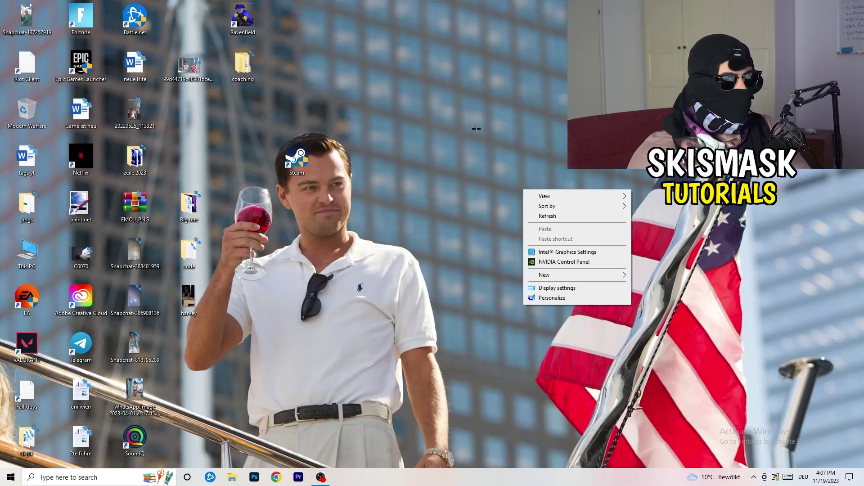
click(576, 263)
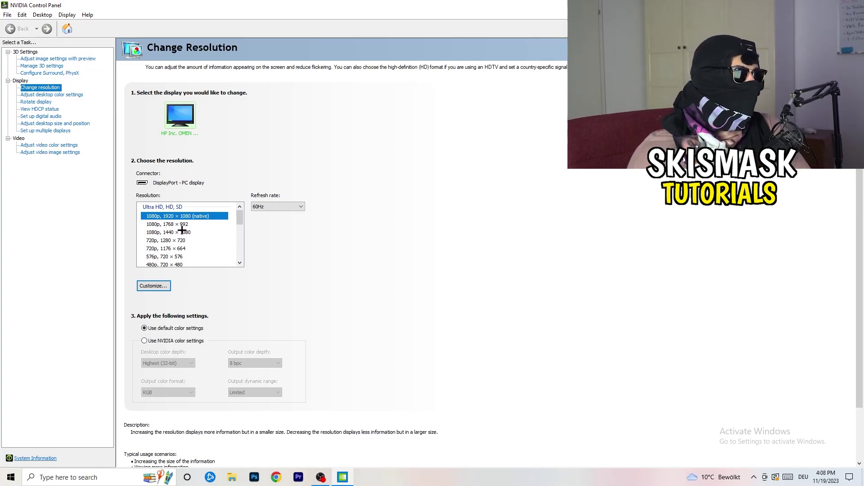
click(45, 59)
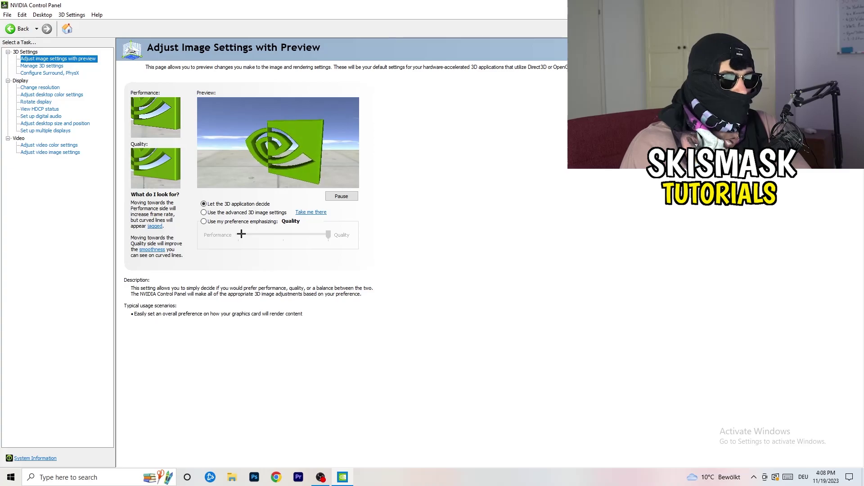
key(alt+F4)
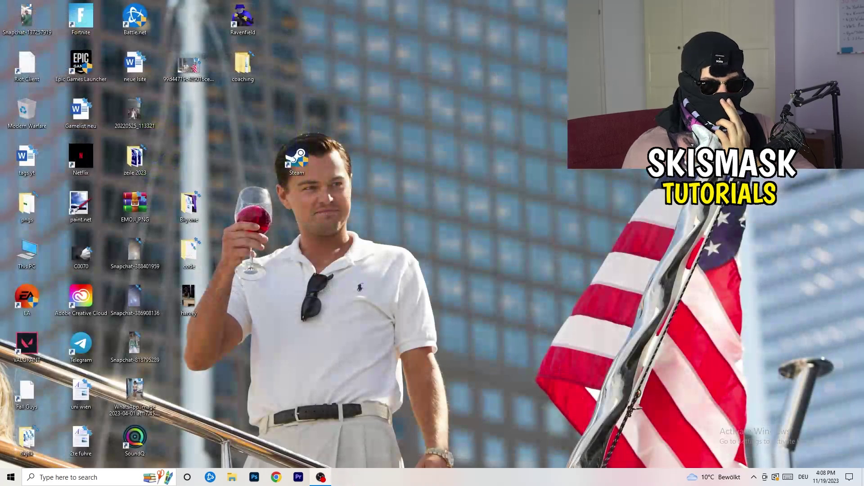